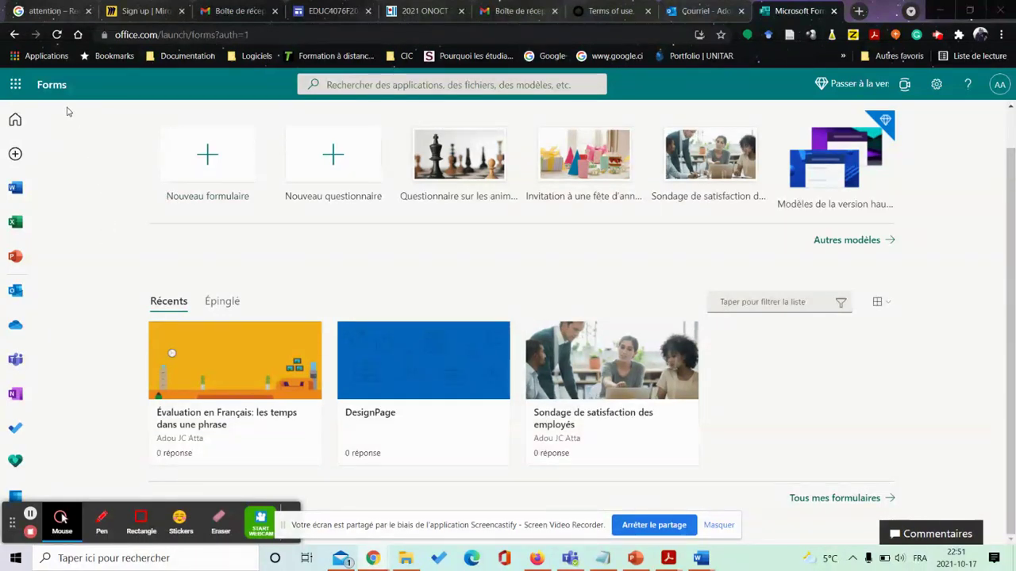
- Open Formulaires from the complete Microsoft 365 application list and create a new questionnaire
click(15, 84)
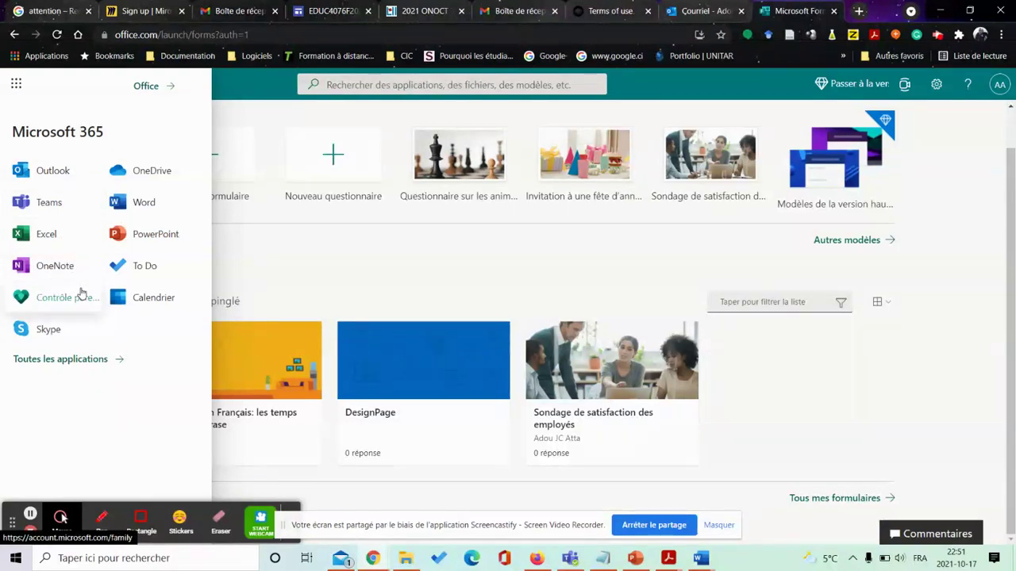
click(65, 359)
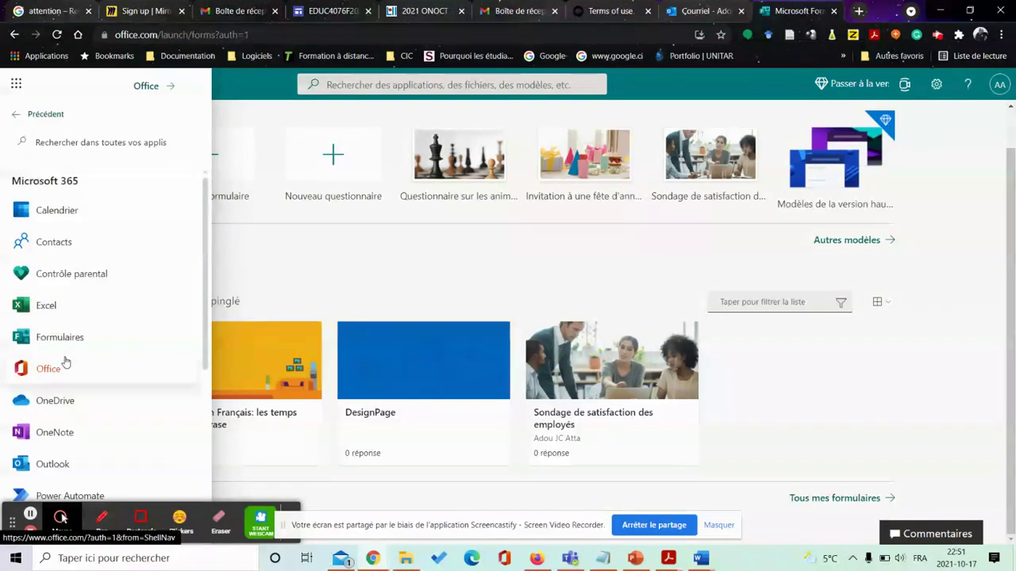
scroll(110, 372, down, 2)
scroll(109, 372, up, 2)
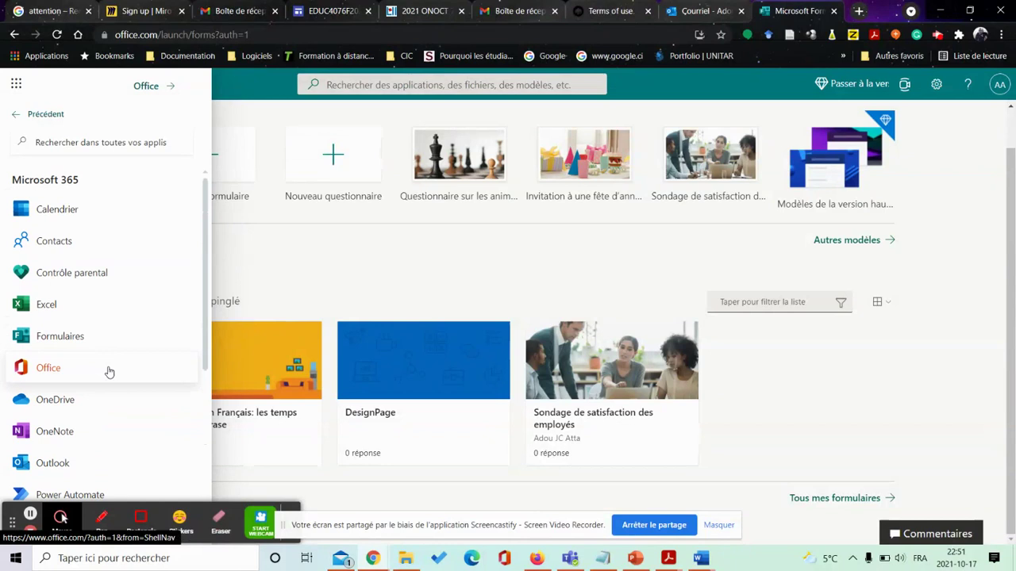
click(66, 336)
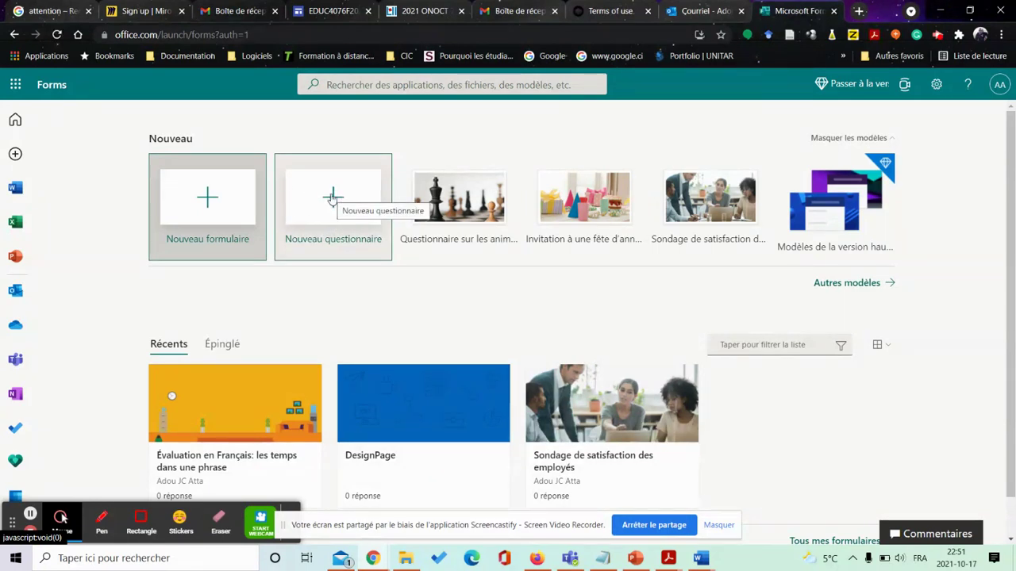
click(332, 198)
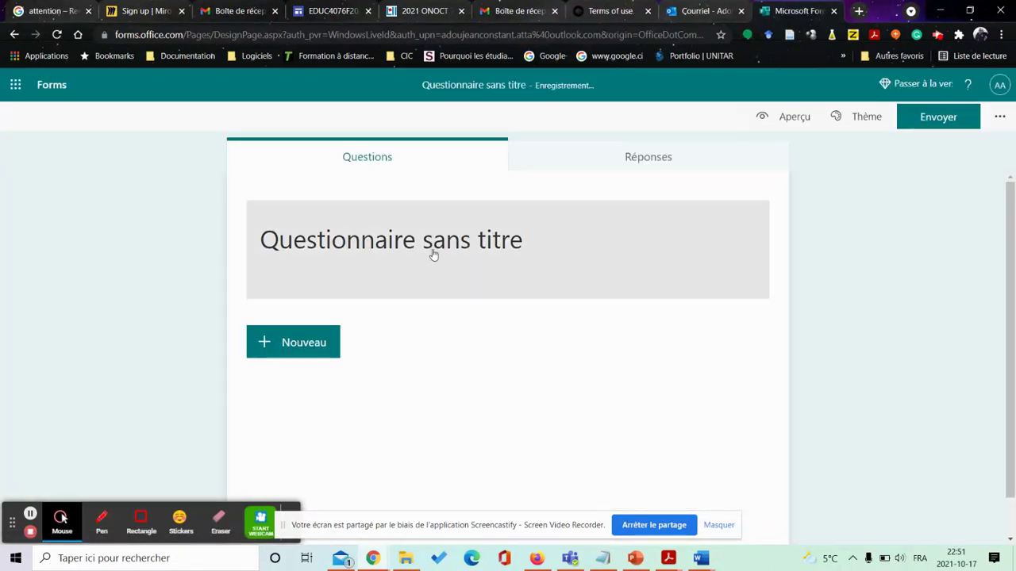
- Title the questionnaire "Évaluation formative en français 3è A: Les déterminants"
click(498, 246)
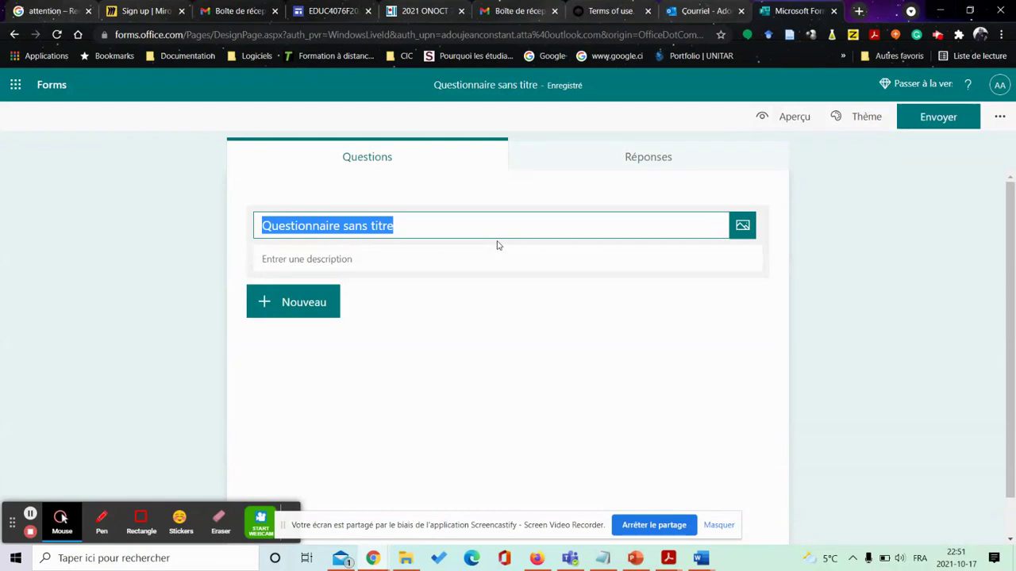
text(Év)
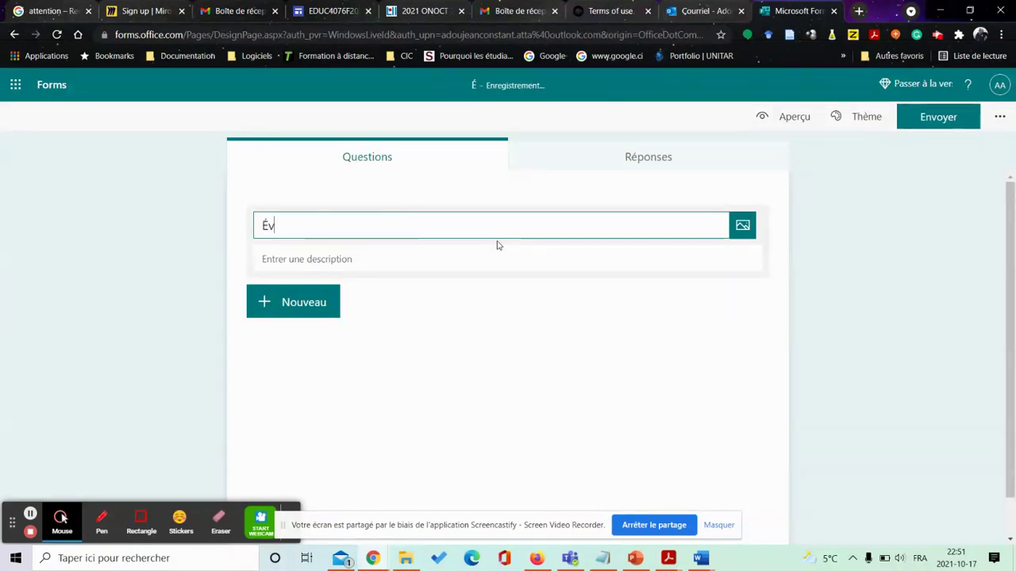
text(aluation fo)
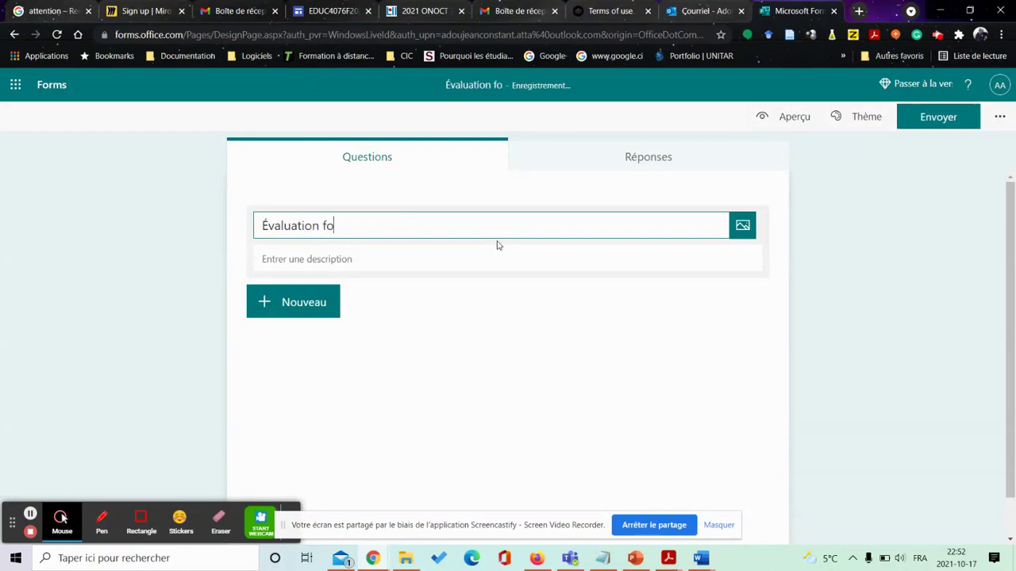
text(rmative )
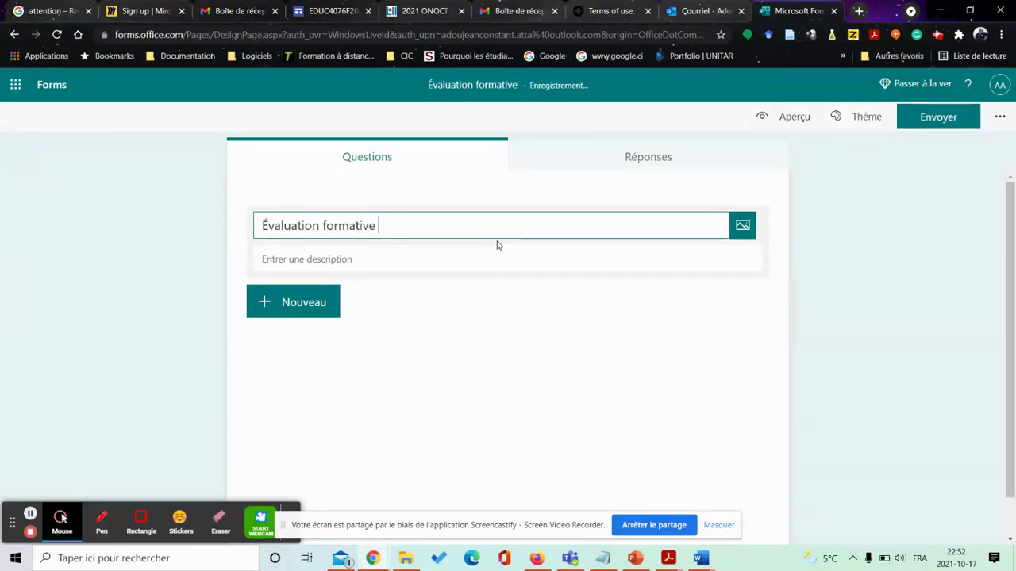
text(en fra)
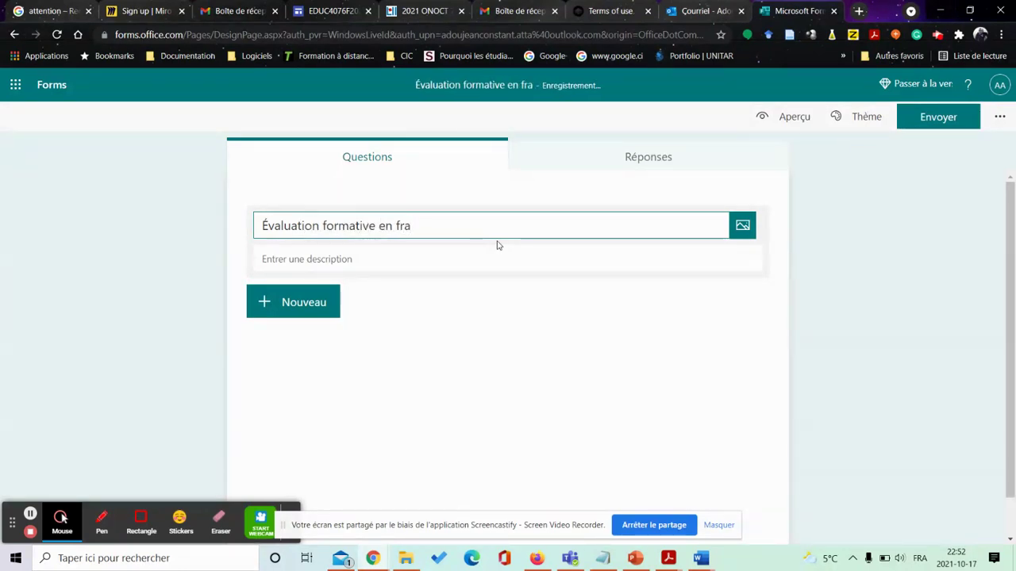
text(nç)
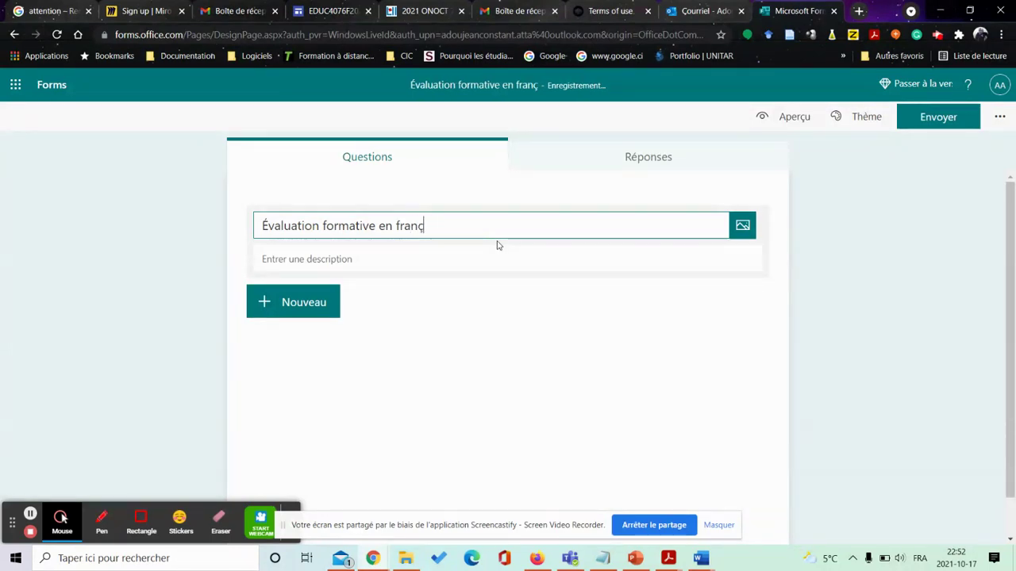
text(ais)
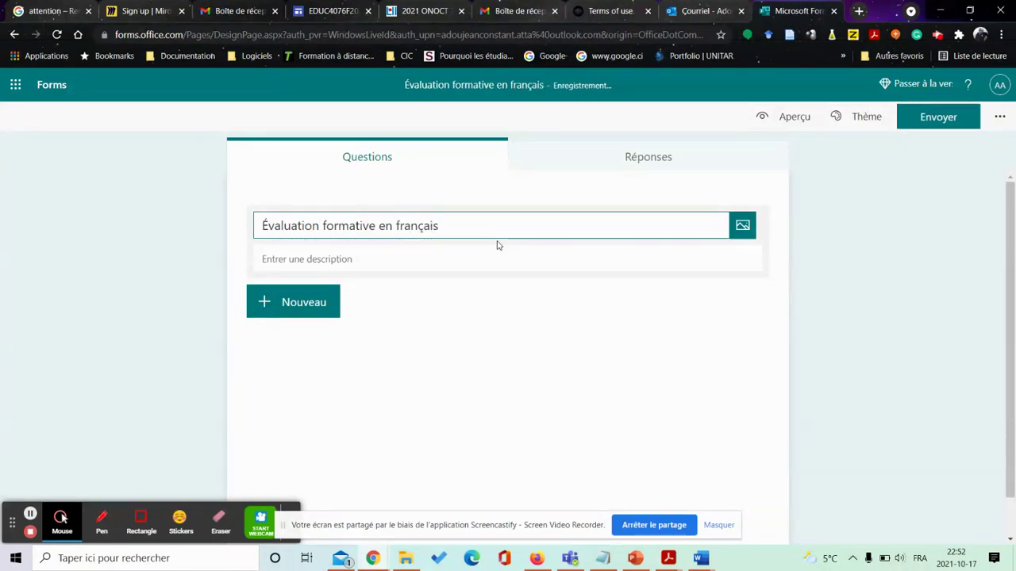
text( 3)
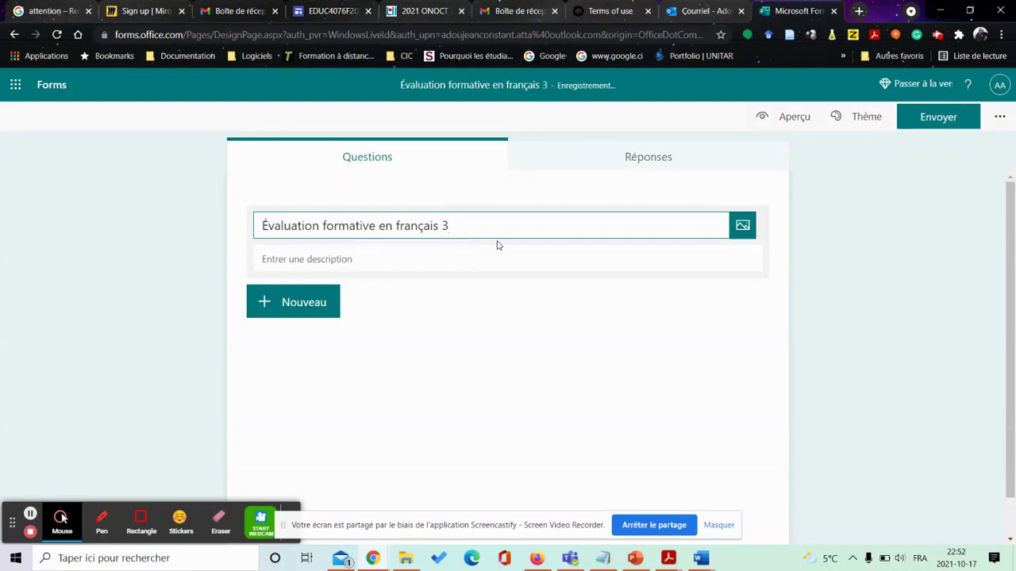
text(è A)
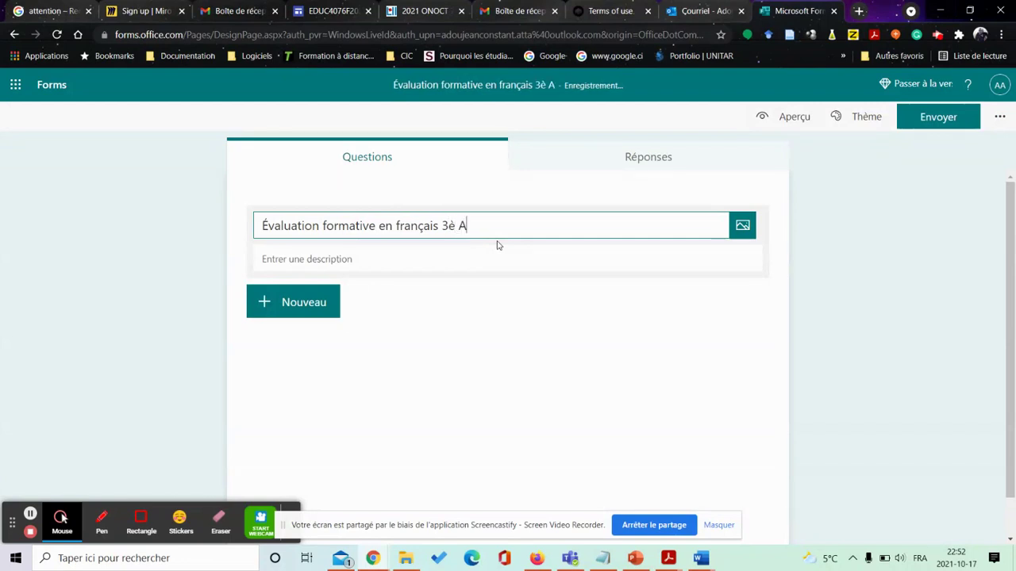
text(:)
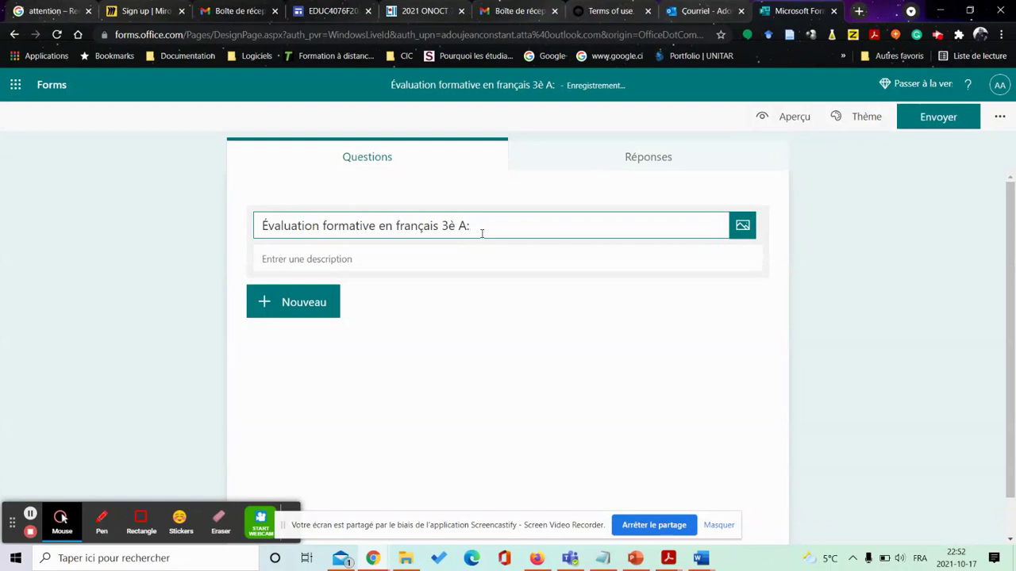
text( Les d)
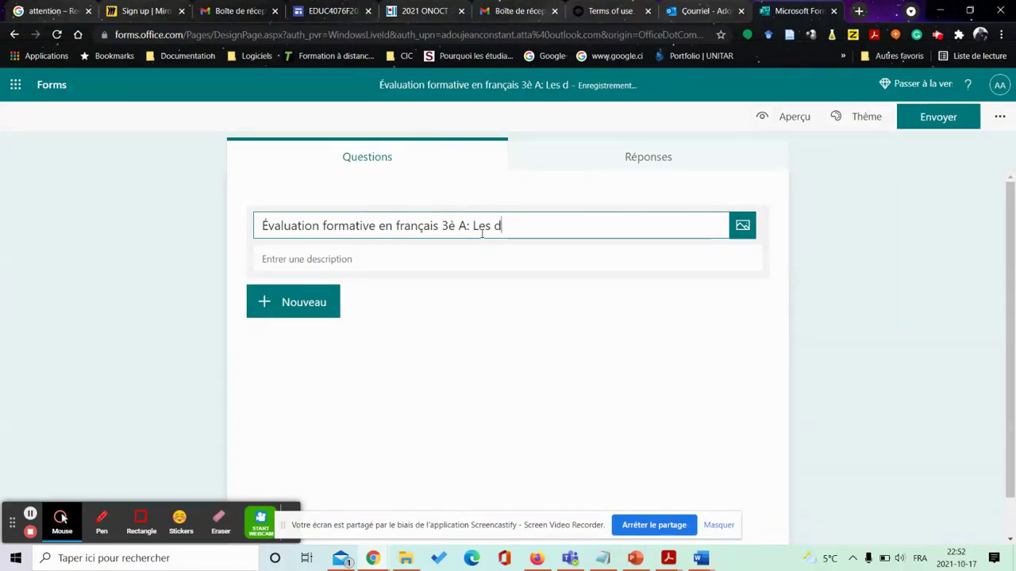
text(éterminants)
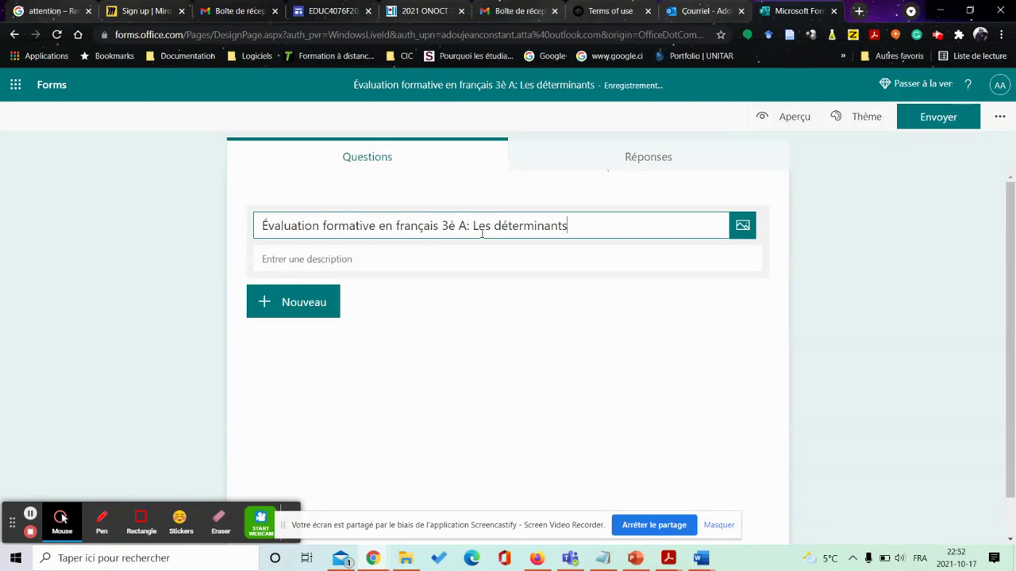
- Enter the description "Consignes: Trouve dans les phrases ci-dessous les déterminants. Puis à l'aide de ta souris, sélectionne la bonne réponse."
click(385, 258)
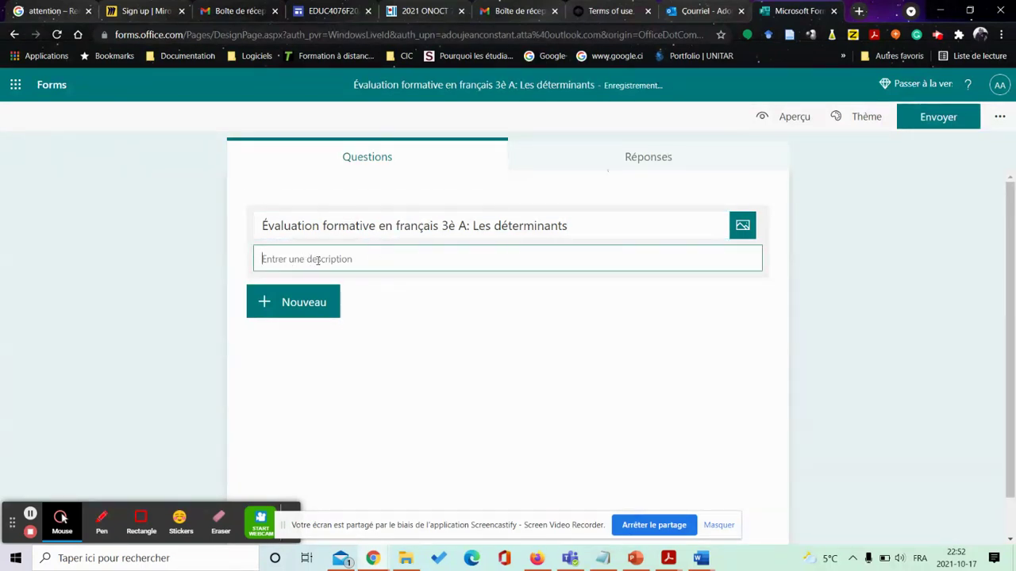
text(Consignes: Trou)
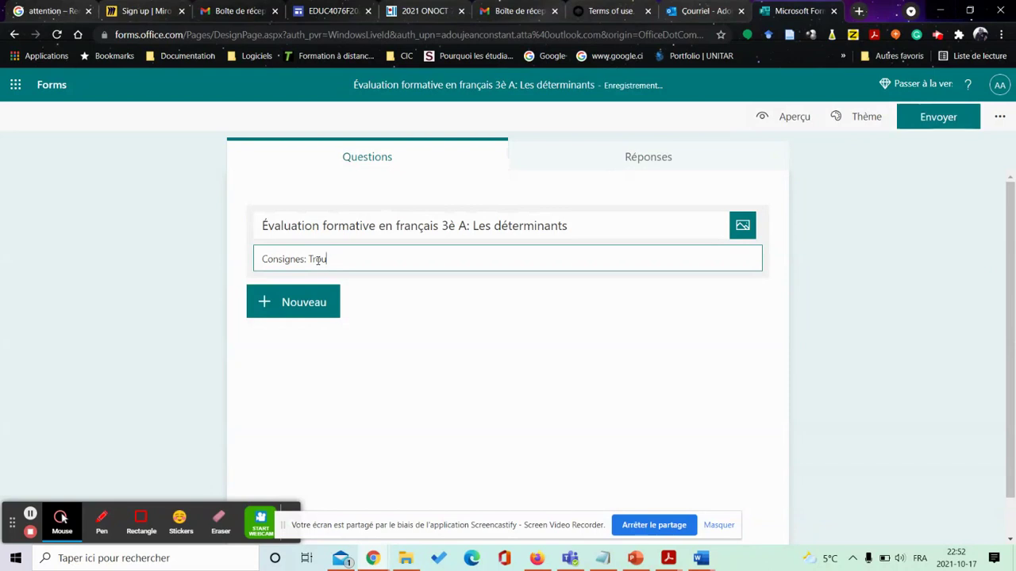
text(ve dans les phrases ci-)
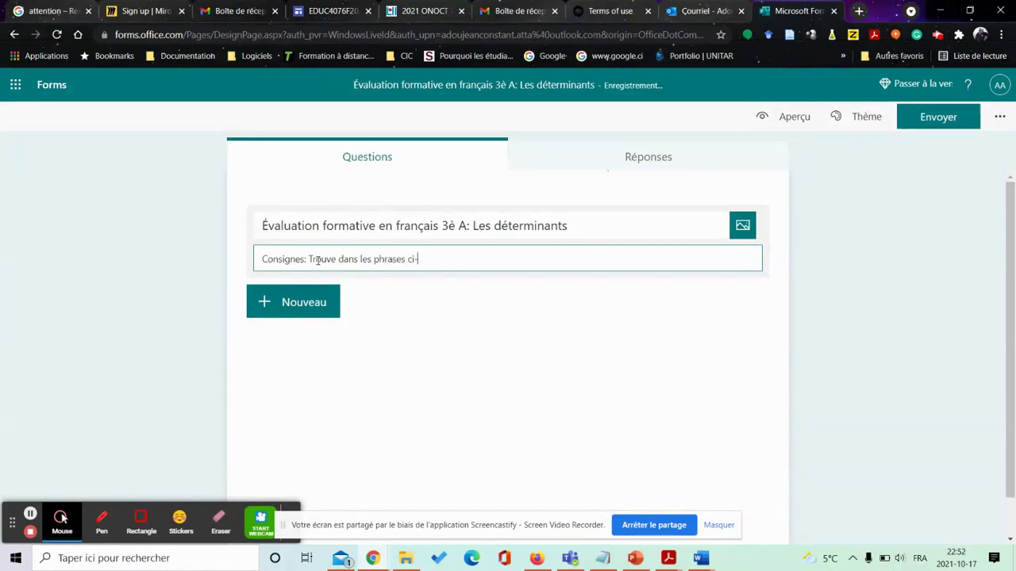
text(dessous les déterminants. Puis à)
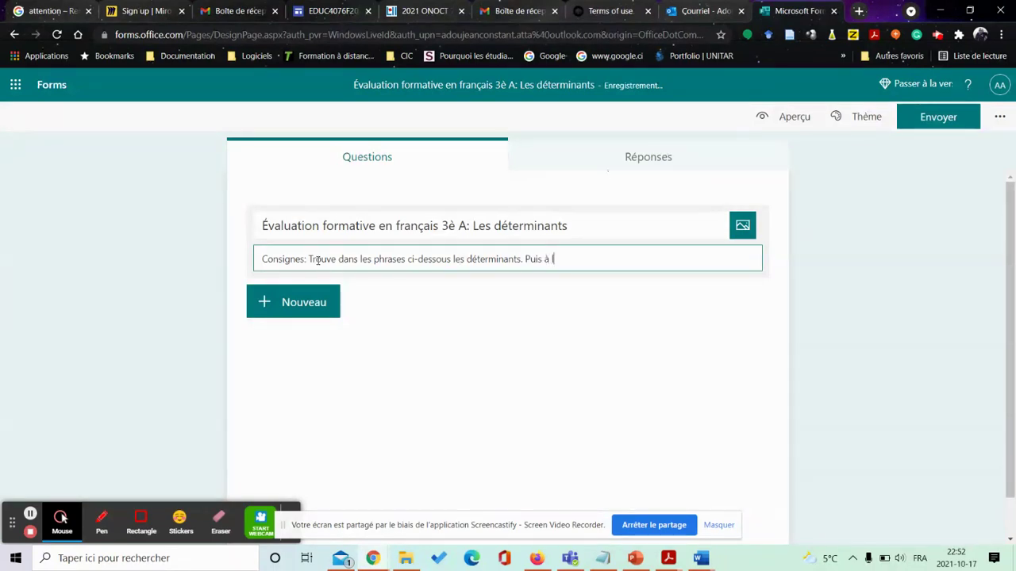
text(l'aide de ta souris)
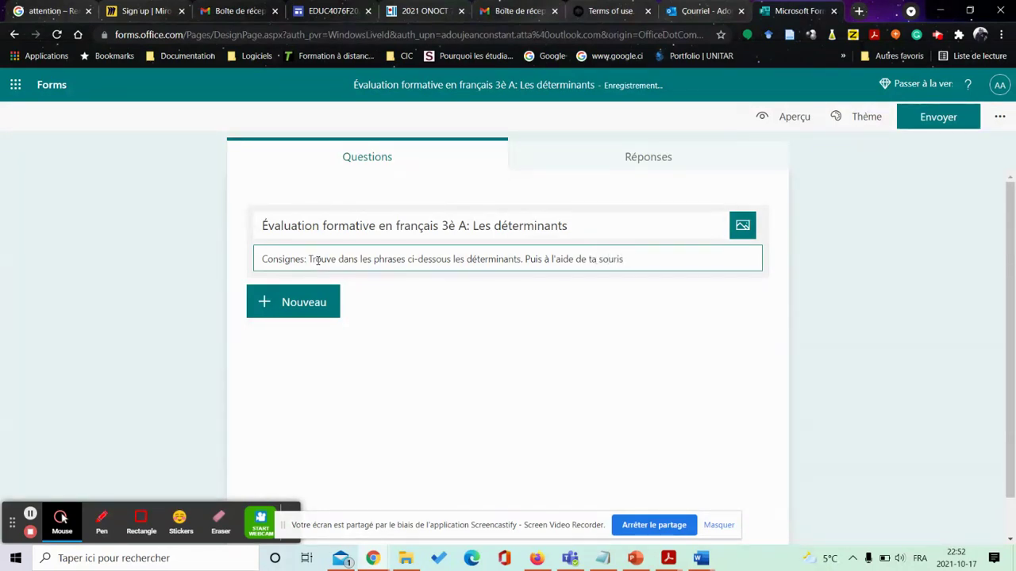
text(, sélectionne la bonne réponse)
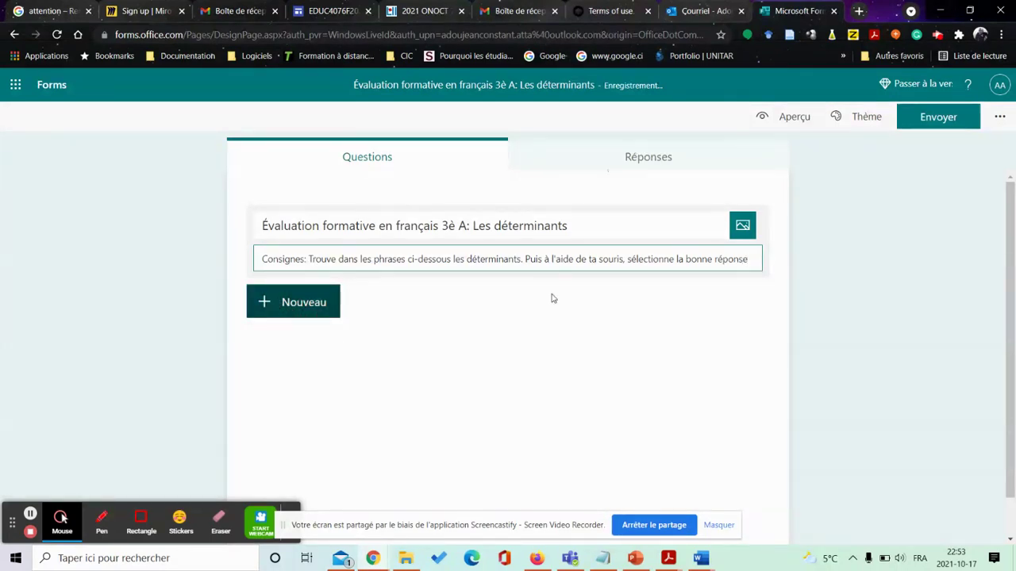
text(.)
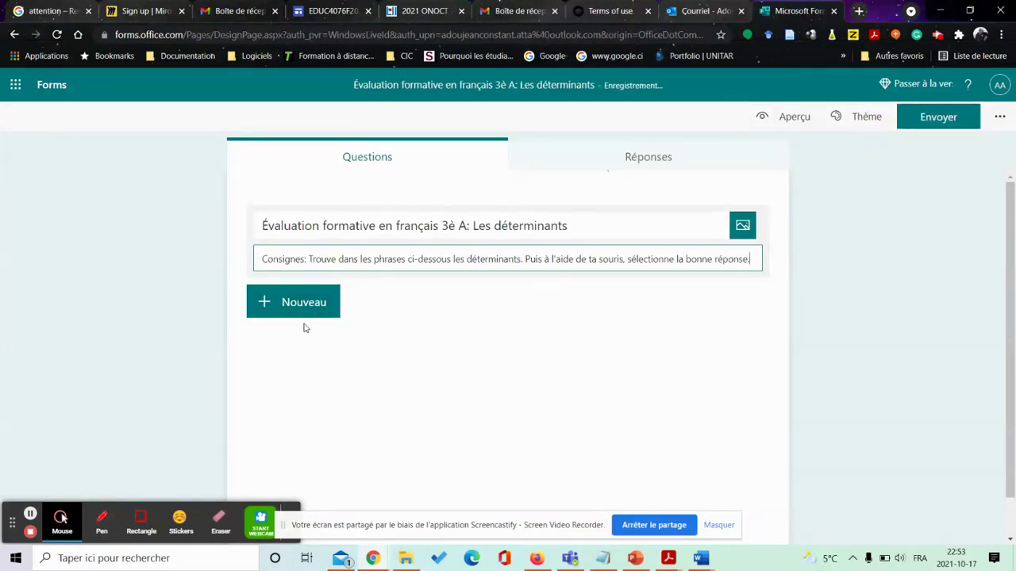
- Add a text question to the questionnaire and word it "Nom et prénom"
click(283, 302)
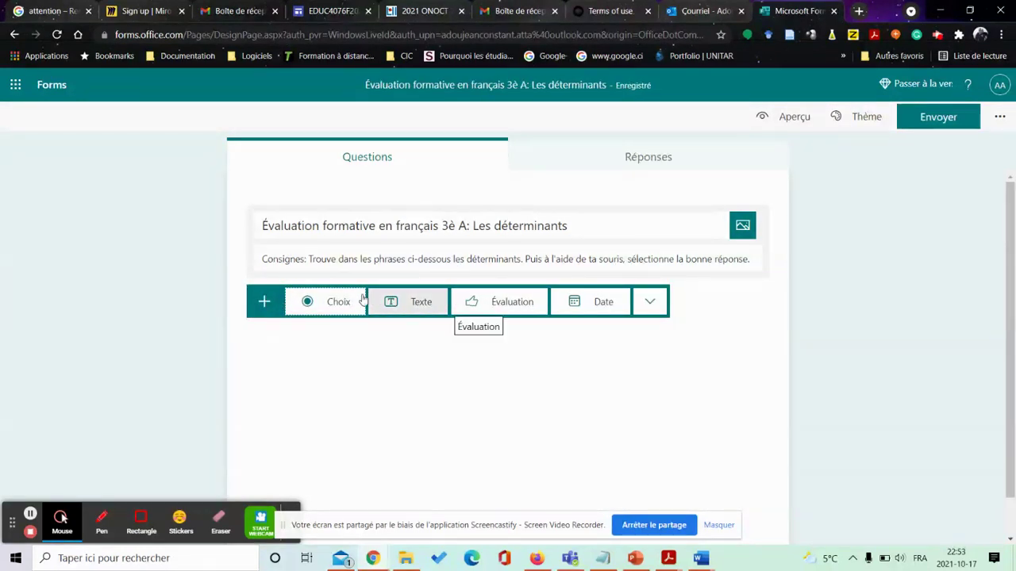
click(406, 306)
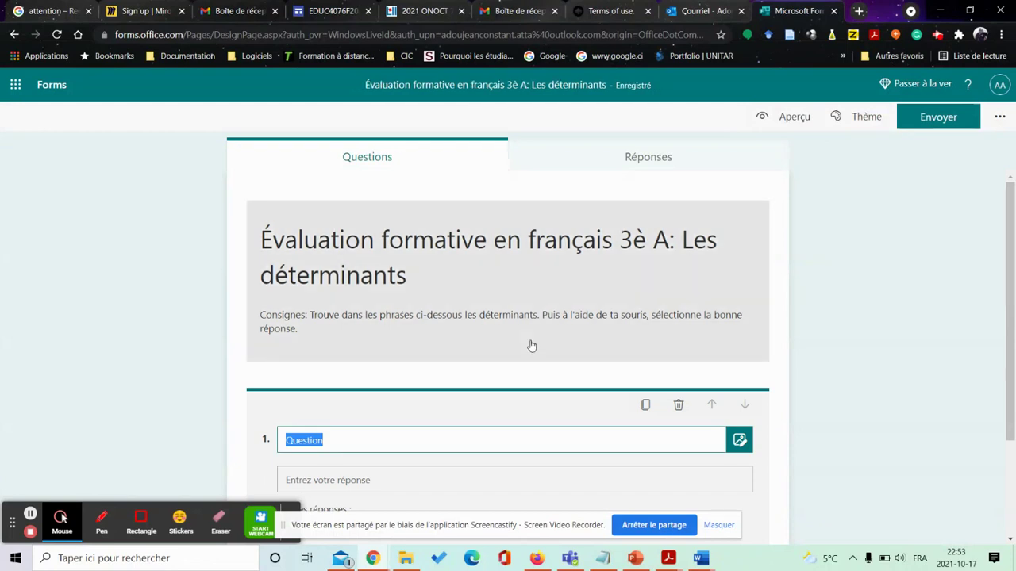
text(N)
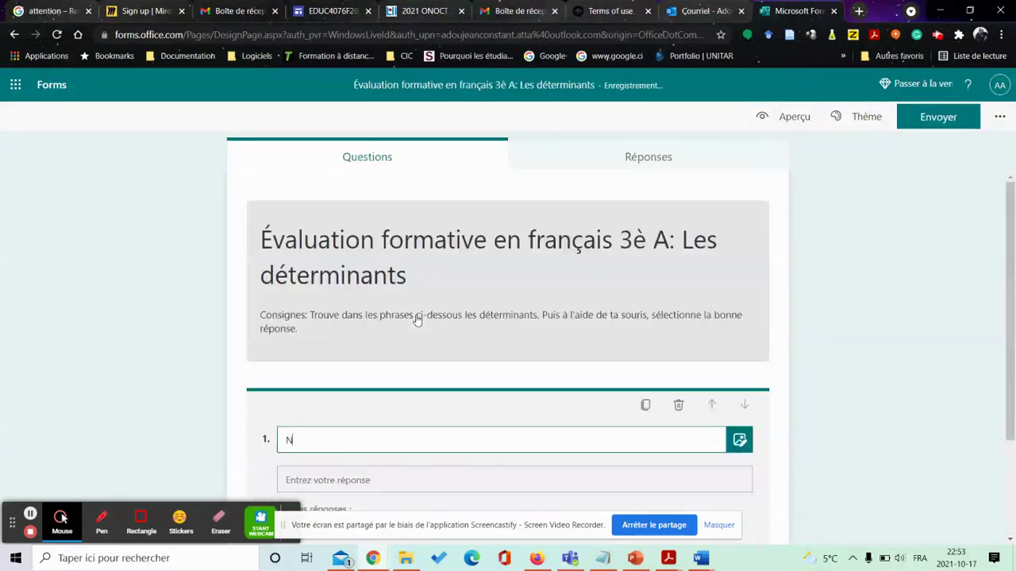
text(on et)
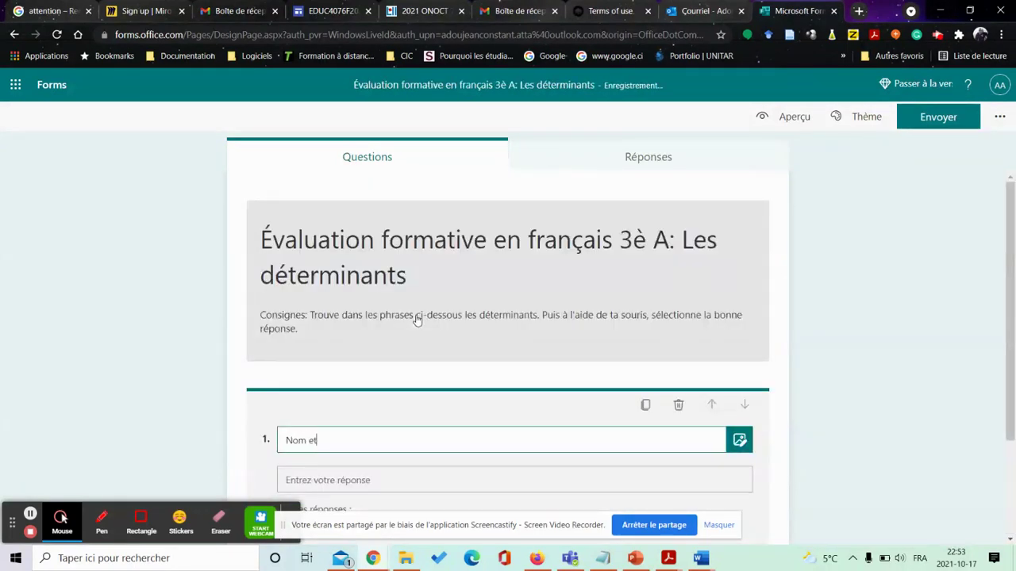
text( prénom)
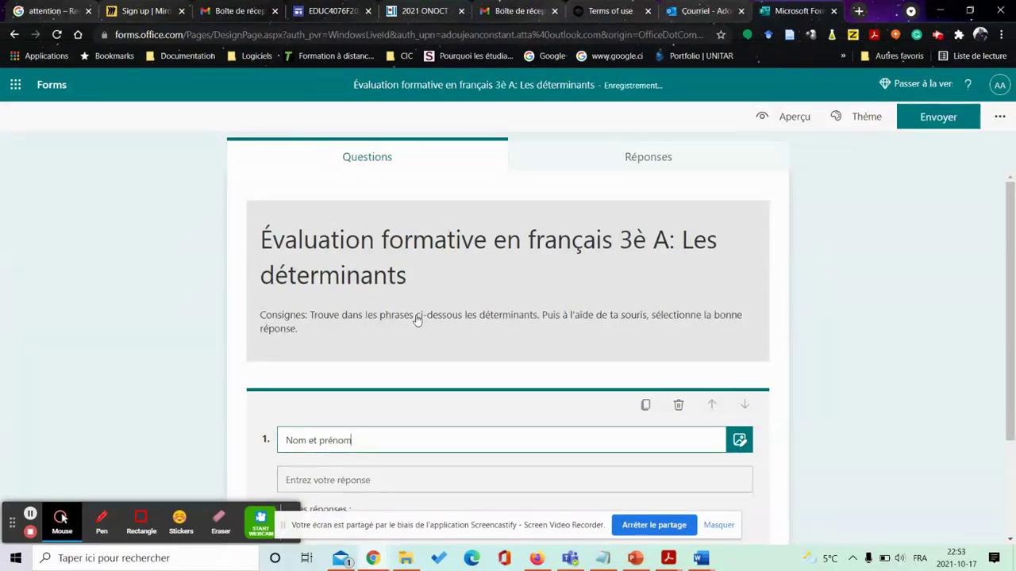
- Hide the screen-sharing notice and make the "Nom et prénom" question mandatory
scroll(416, 318, down, 2)
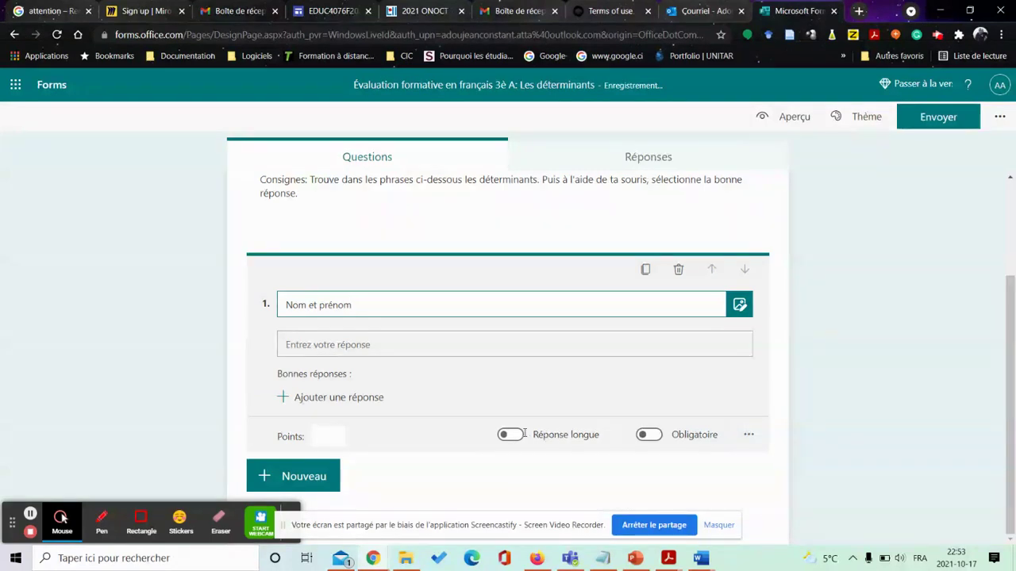
scroll(523, 434, up, 2)
scroll(497, 386, down, 2)
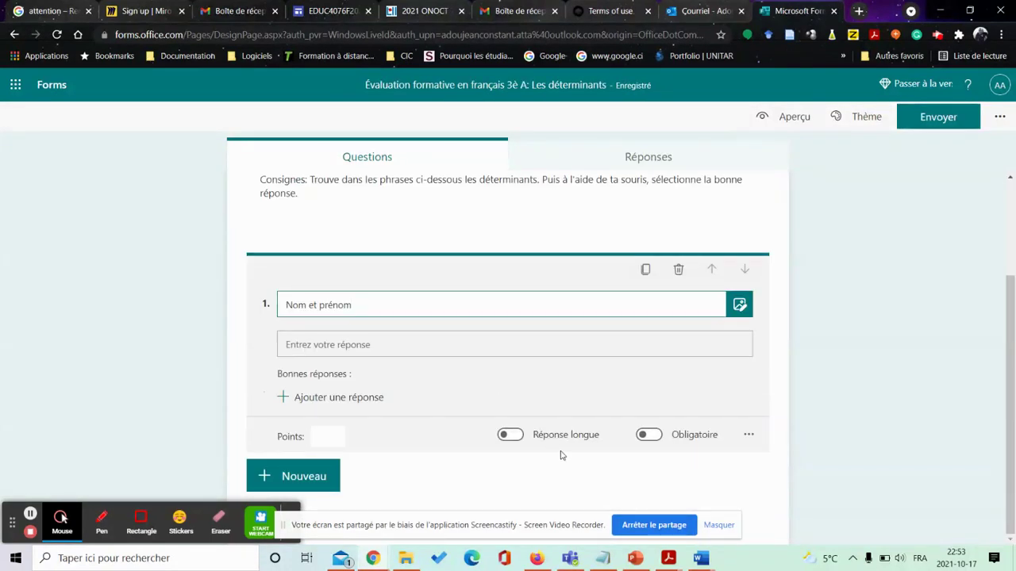
click(718, 525)
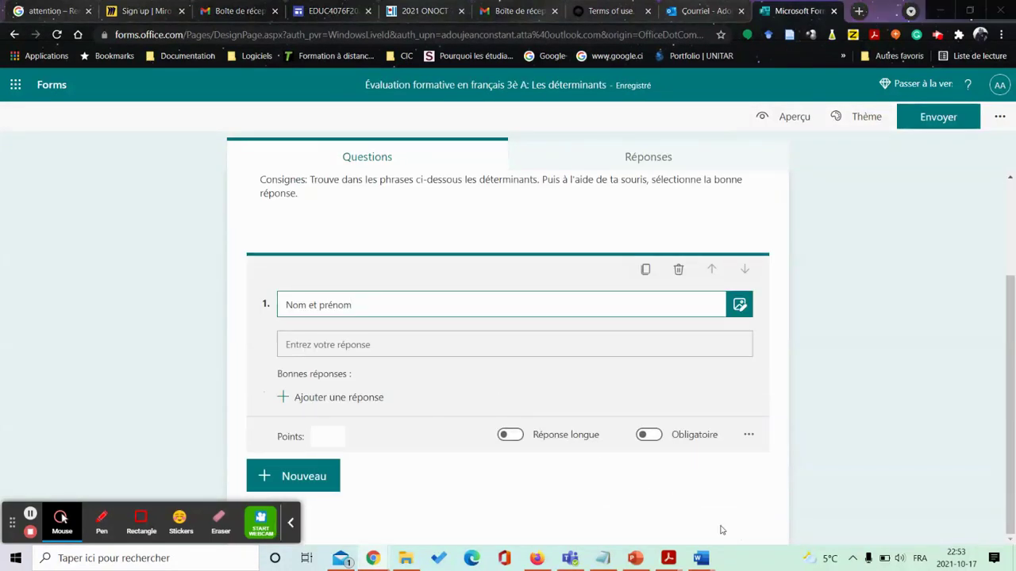
click(656, 435)
scroll(657, 432, up, 2)
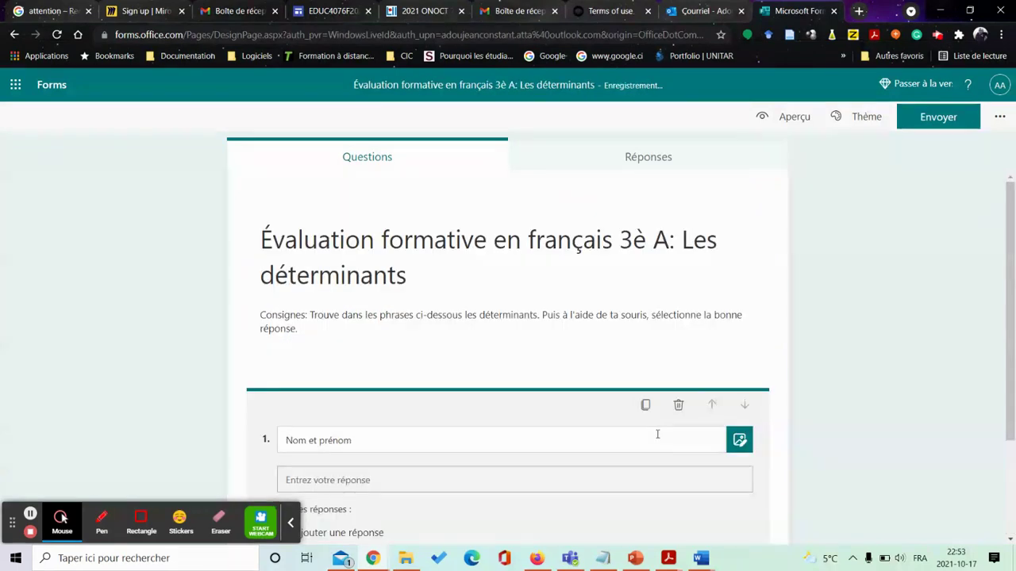
scroll(657, 434, down, 2)
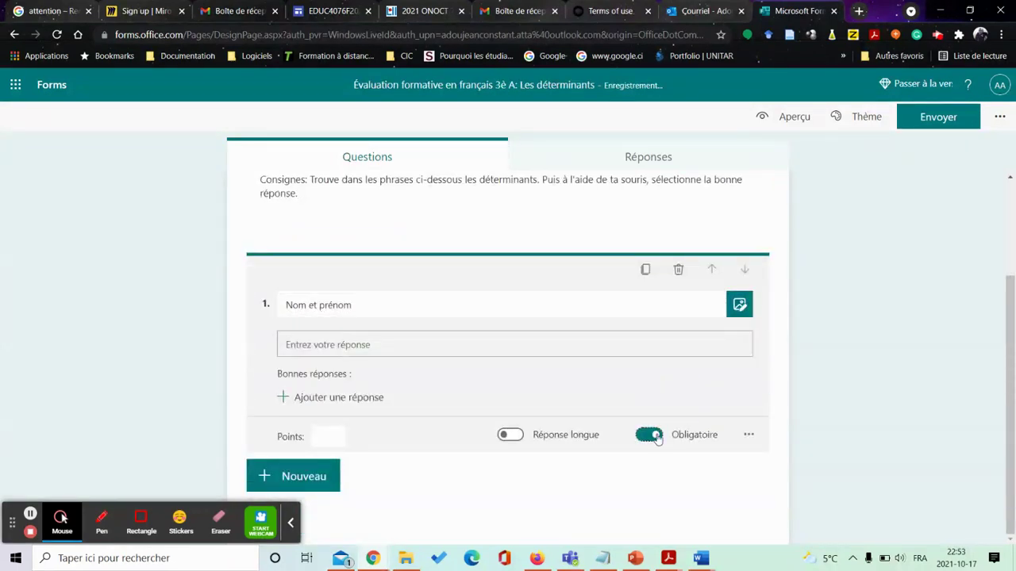
- Add a date question below "Nom et prénom" and word it "Date"
click(309, 474)
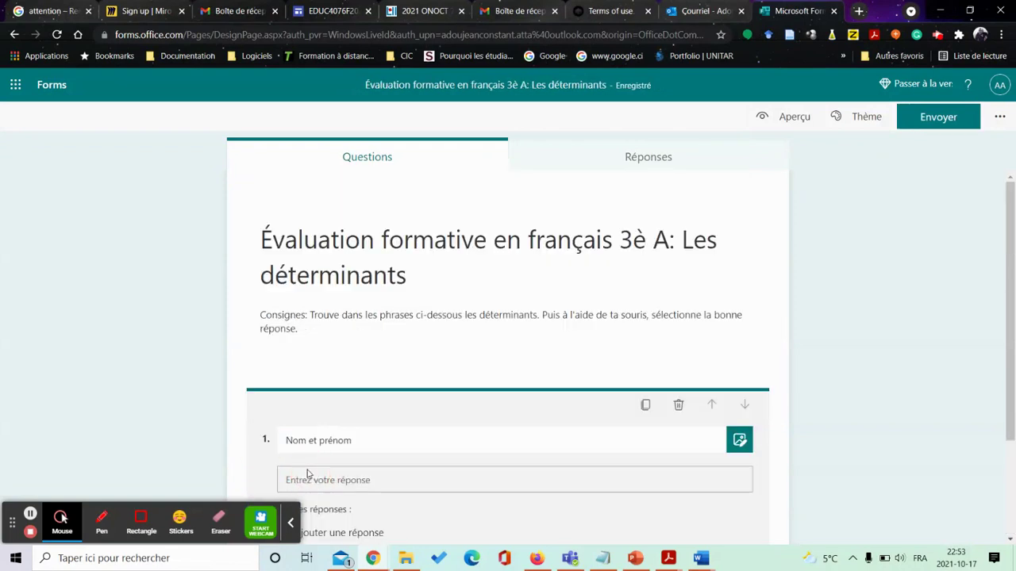
scroll(308, 476, down, 2)
click(284, 486)
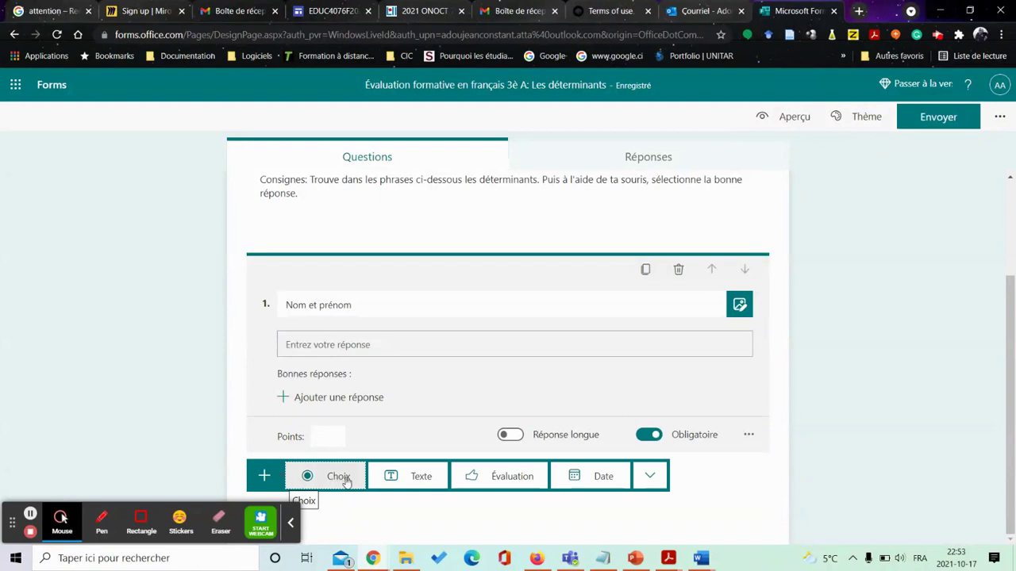
click(597, 477)
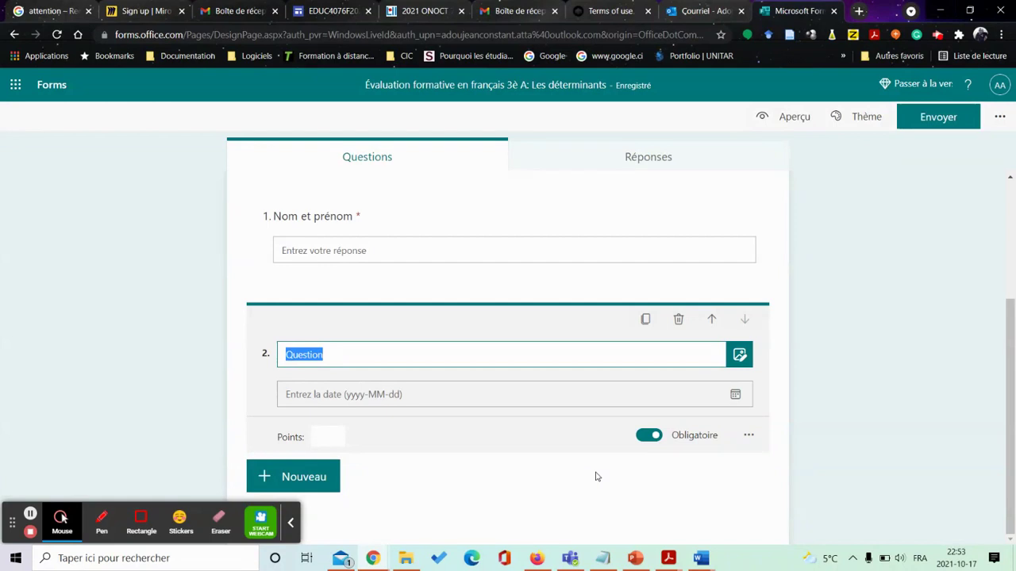
text(Date)
- Add a choice question after the date question and word it "Voici une belle balle rouge"
click(310, 476)
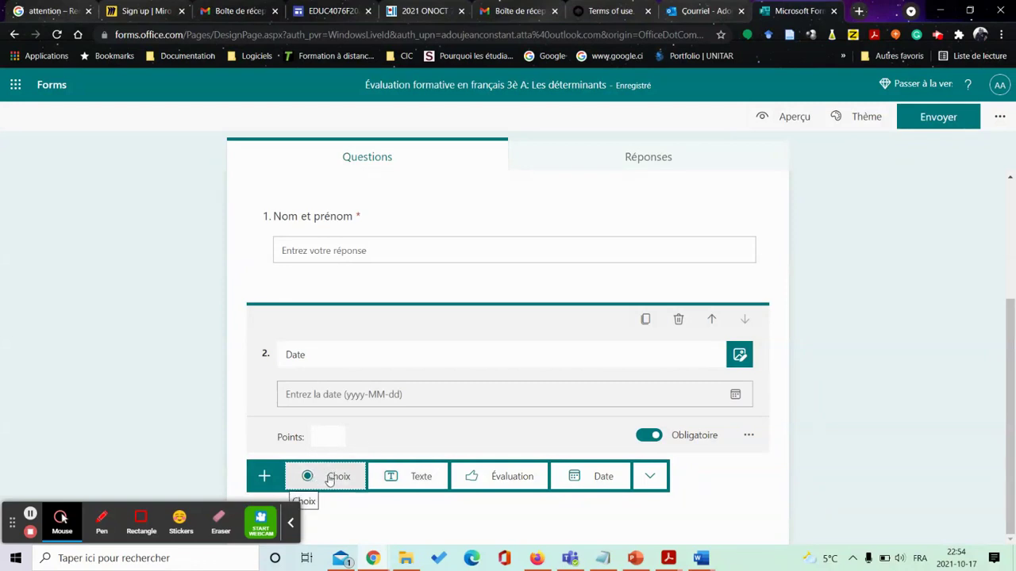
click(329, 476)
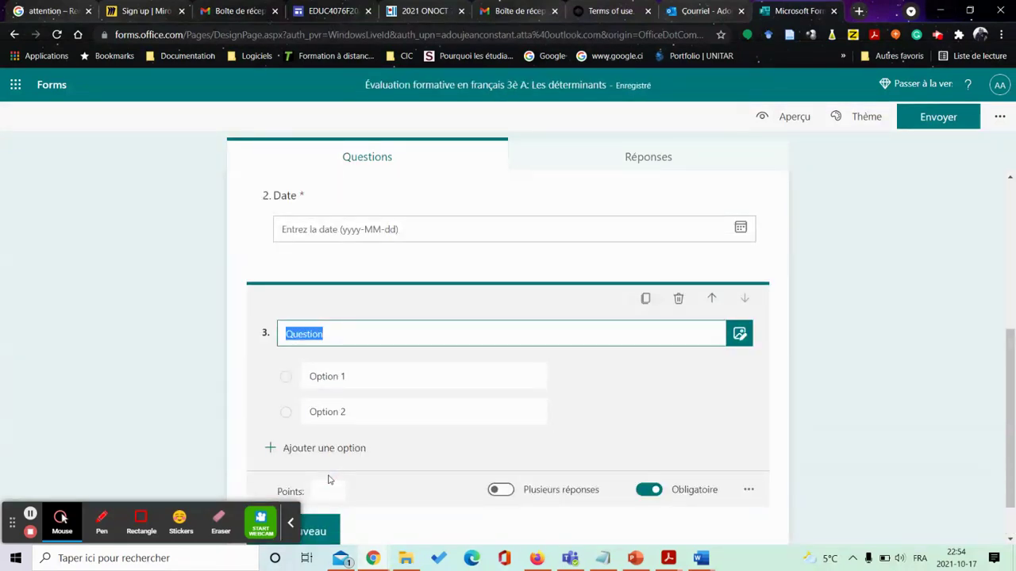
text(Voici u)
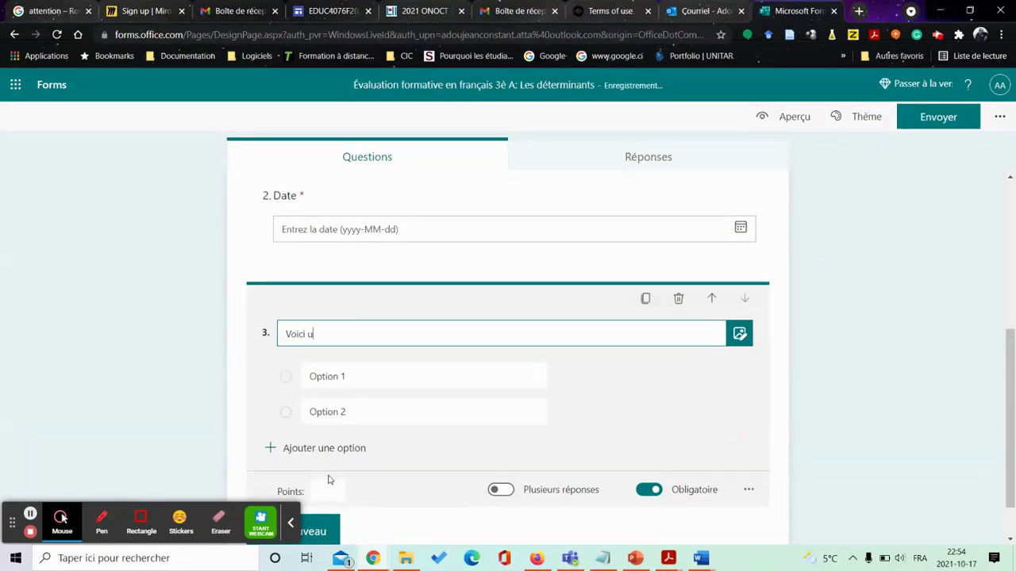
text(ne belle balle rouge)
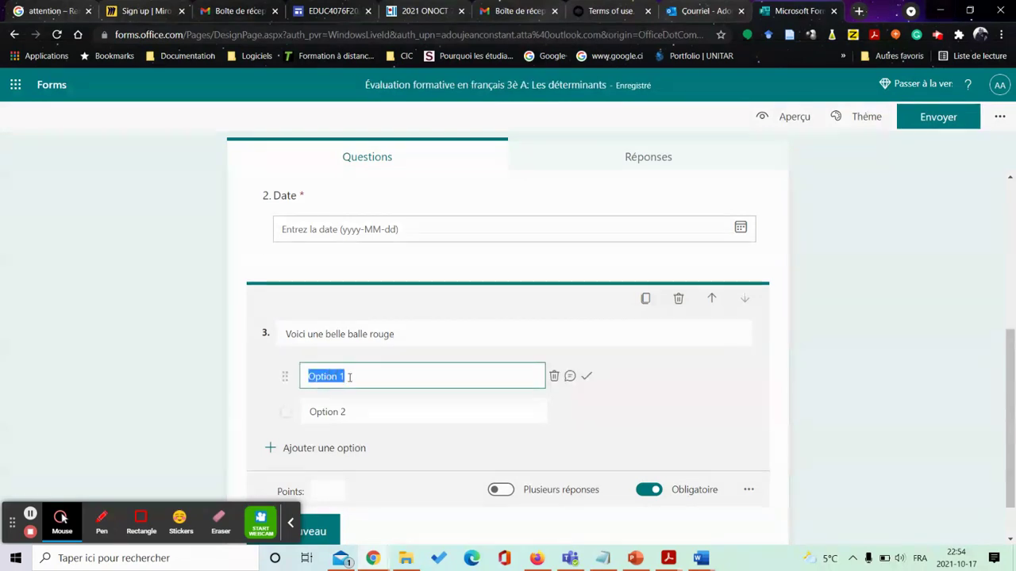
- Fill in three answer options for the "Voici une belle balle rouge" question: "Voici", "une" and "rouge"
text(Voic)
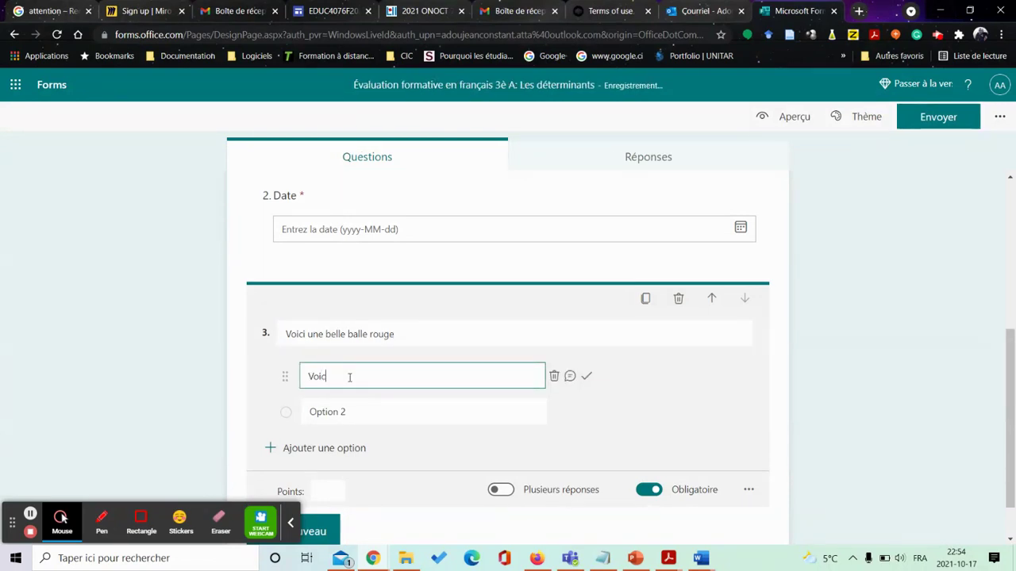
text(i)
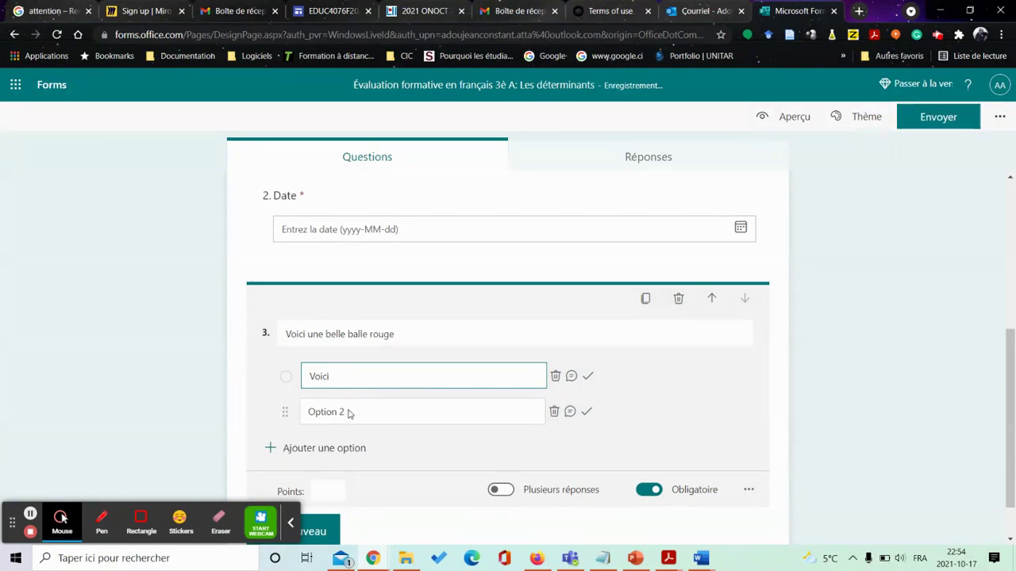
click(349, 411)
text(un)
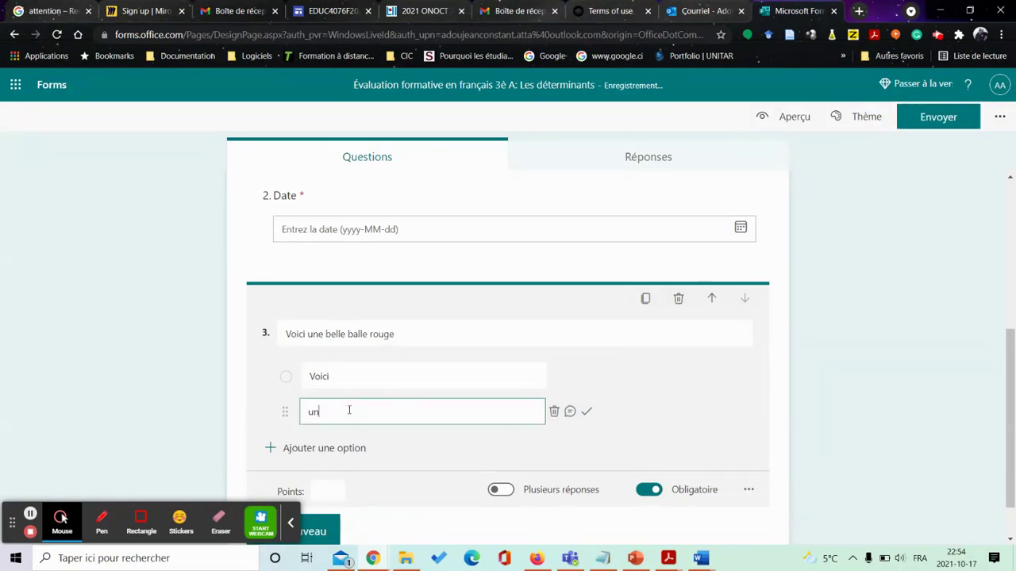
text(e)
click(306, 448)
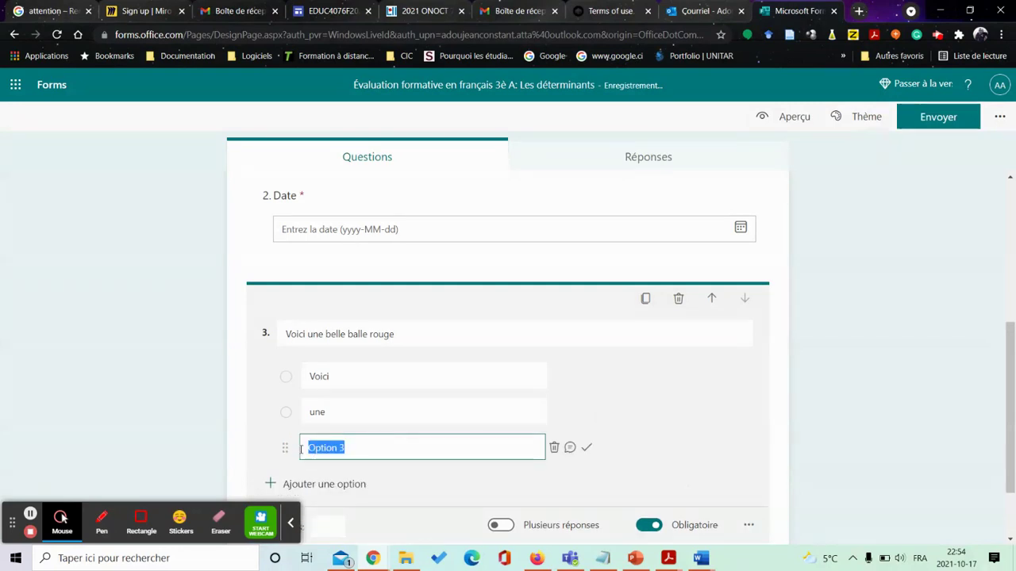
text(rouge)
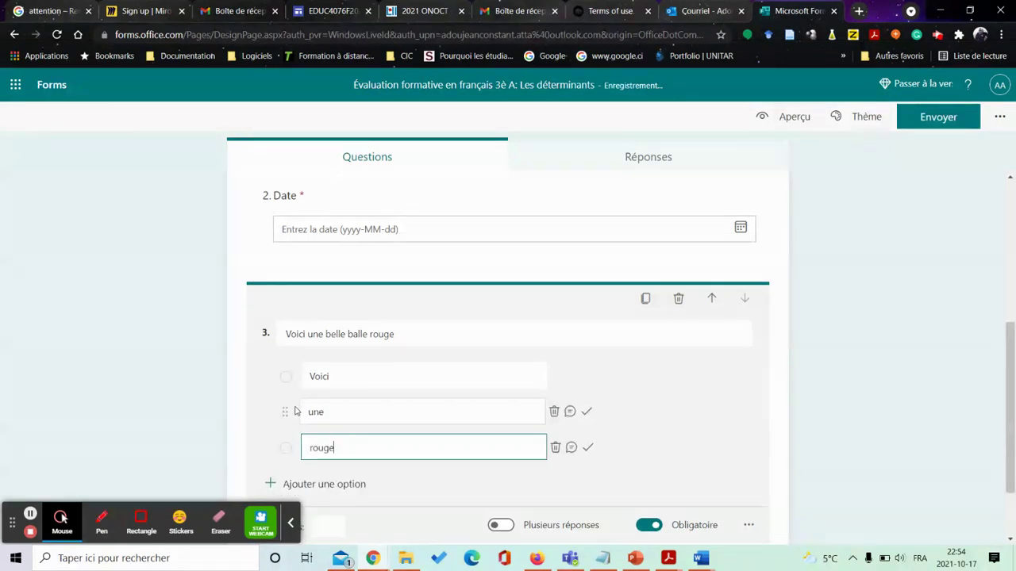
- Mark "une" as the correct answer of question 3 and open its points value for editing
click(588, 412)
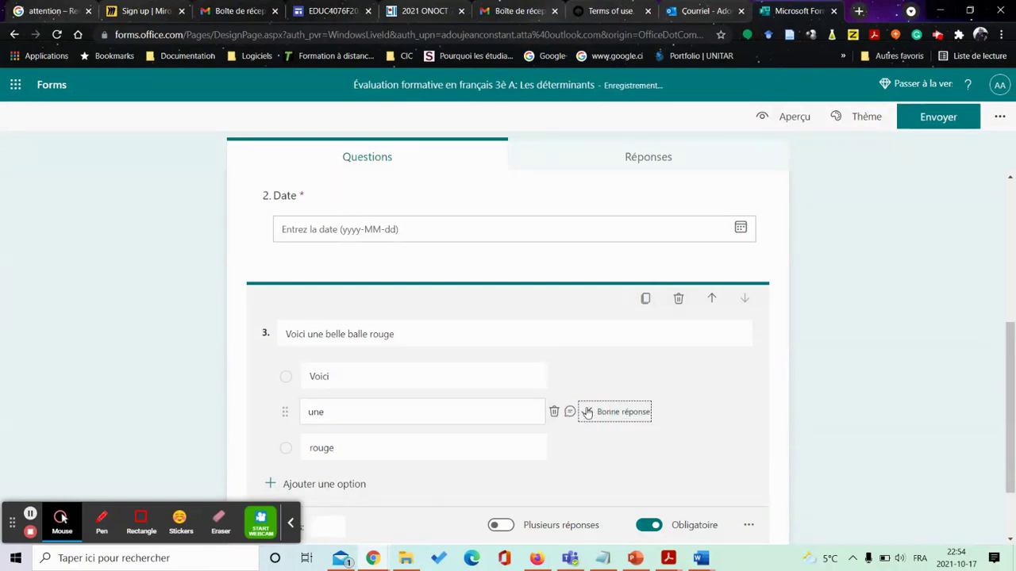
scroll(587, 411, down, 1)
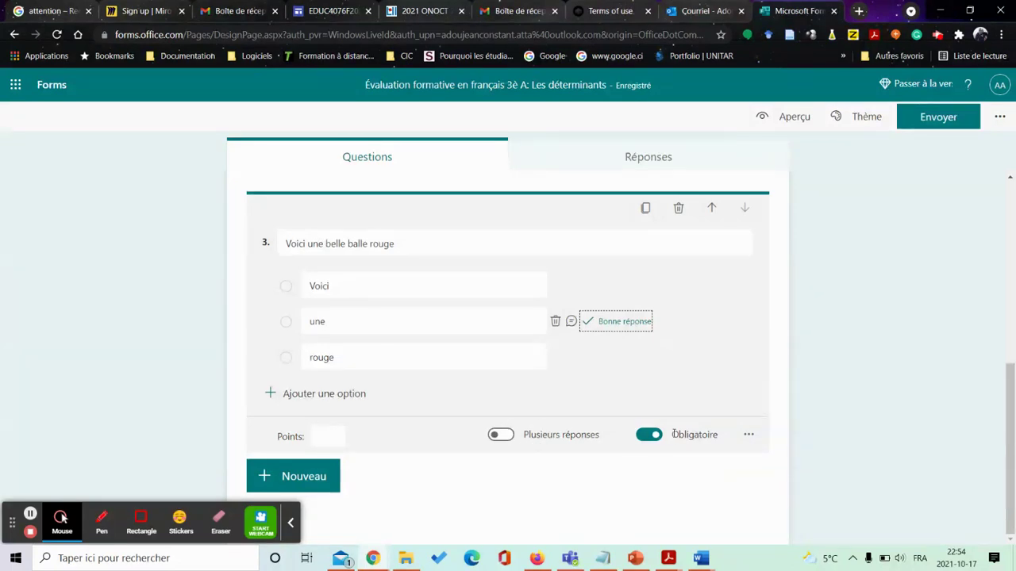
click(327, 436)
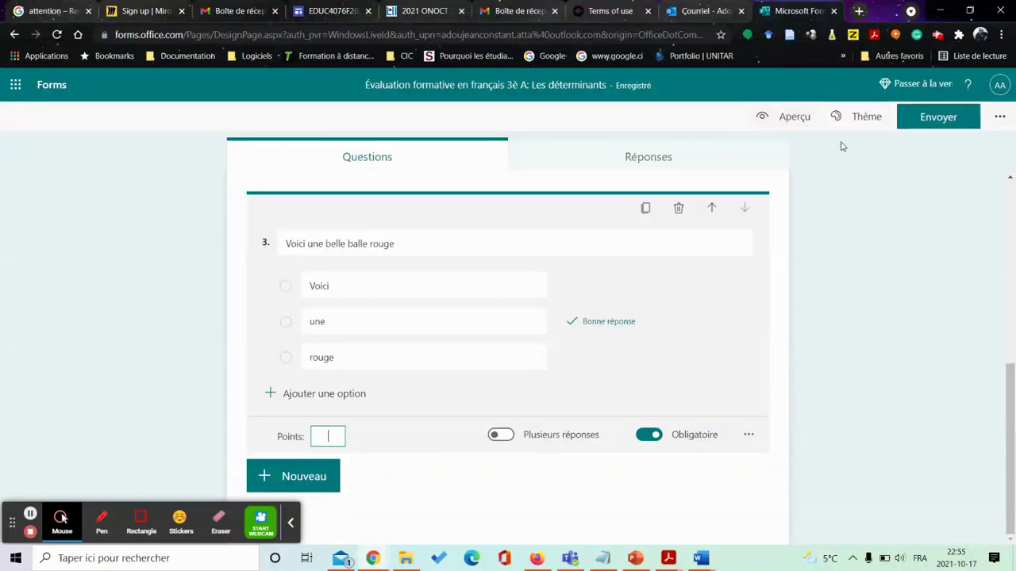
- Preview the quiz in the computer layout and review its heading, instructions and all questions
click(789, 120)
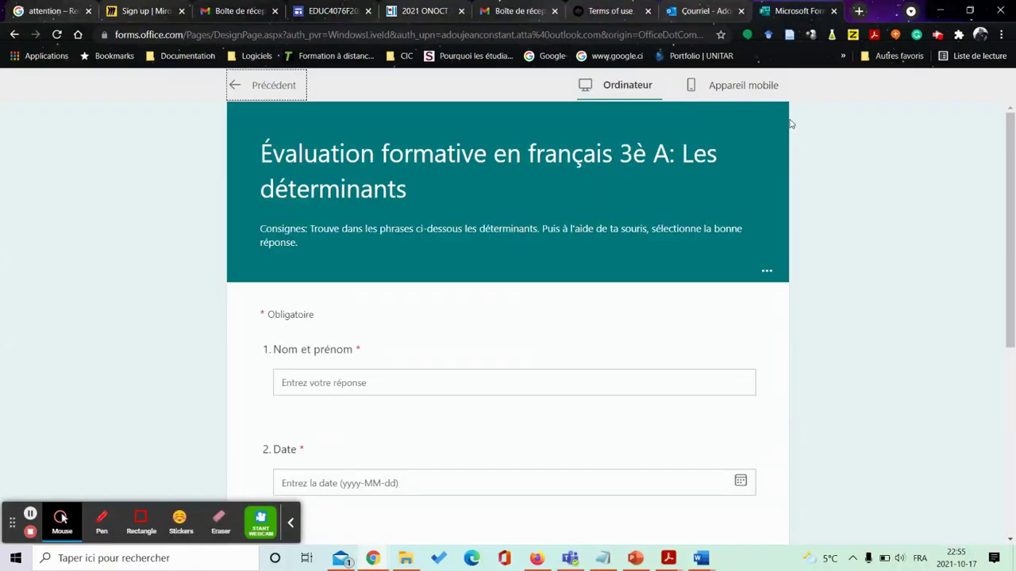
scroll(888, 296, down, 1)
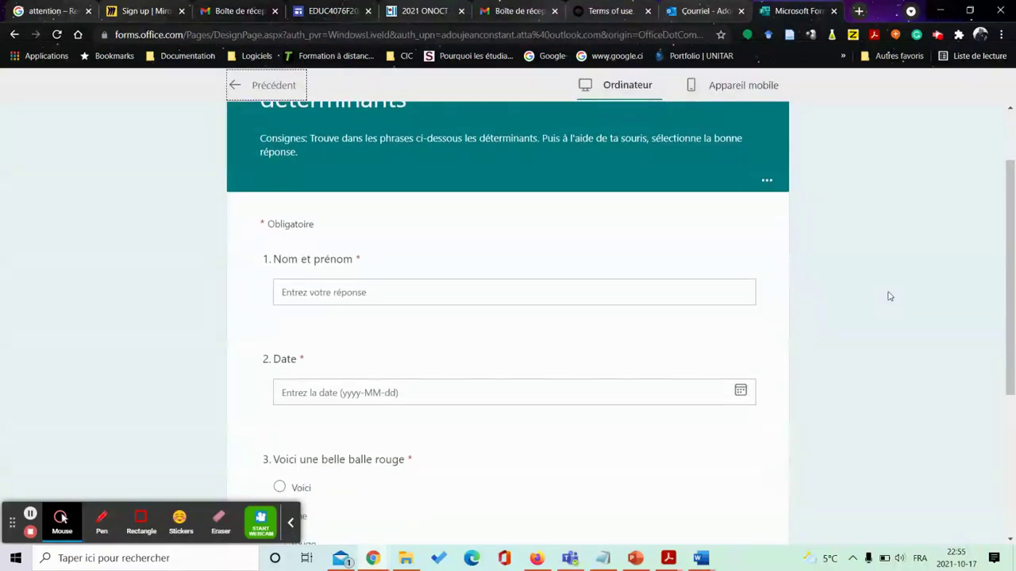
scroll(889, 296, up, 1)
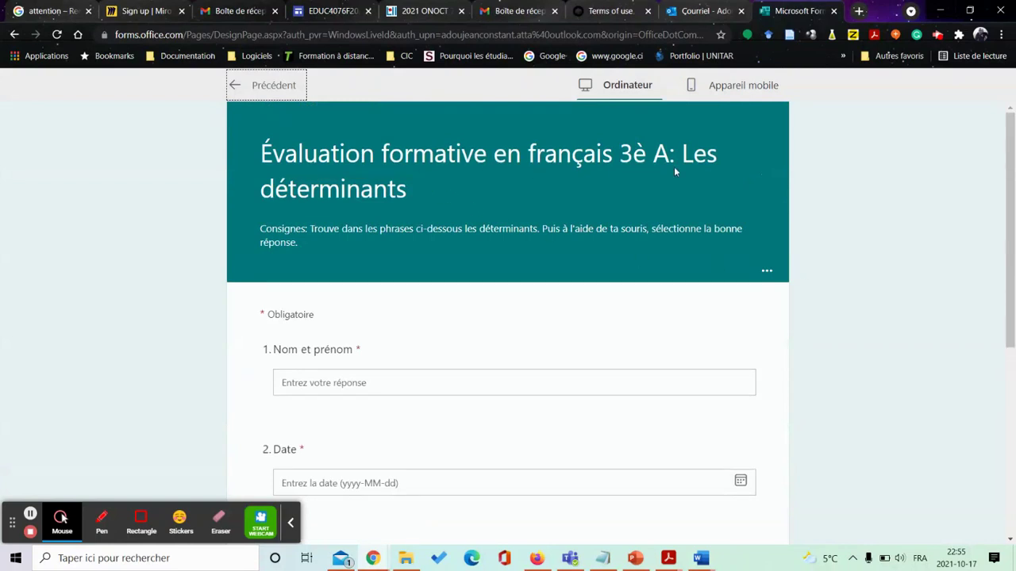
scroll(850, 358, down, 4)
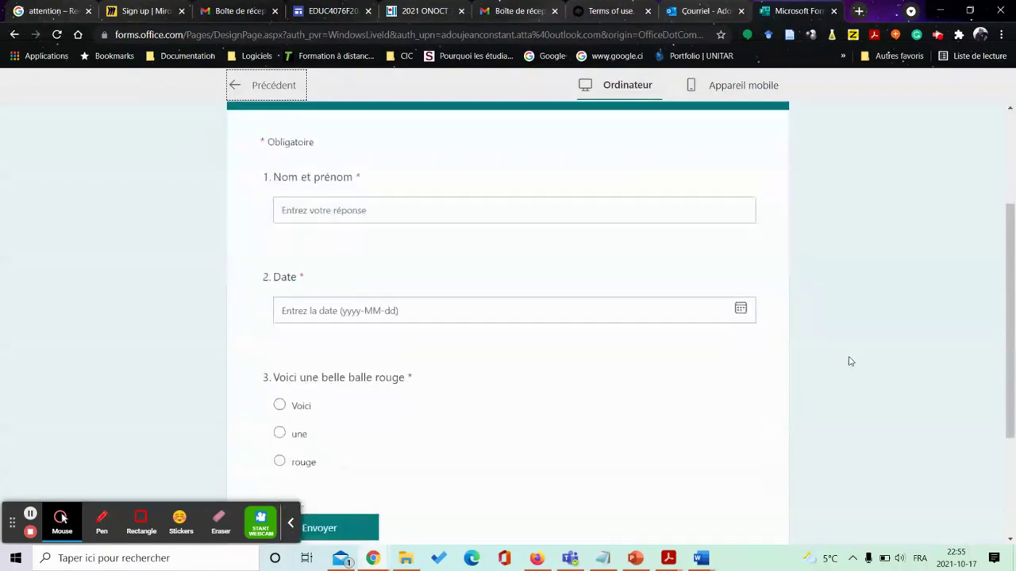
scroll(748, 356, up, 1)
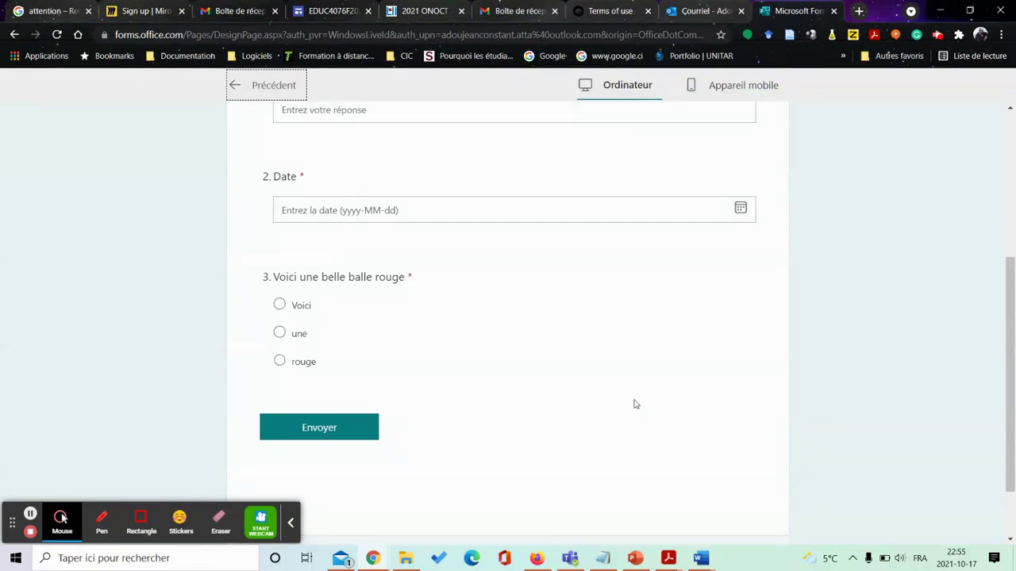
scroll(632, 404, up, 4)
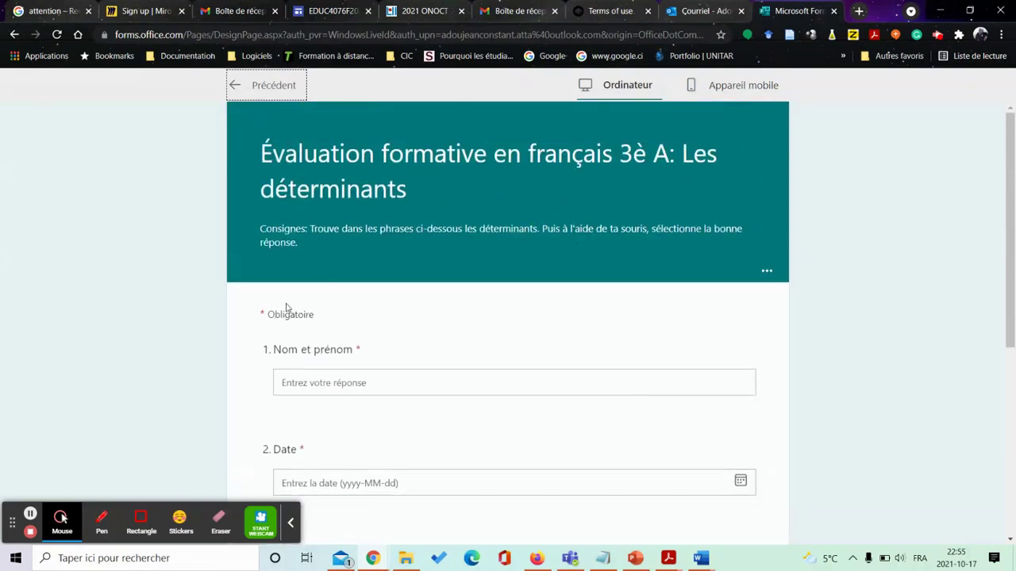